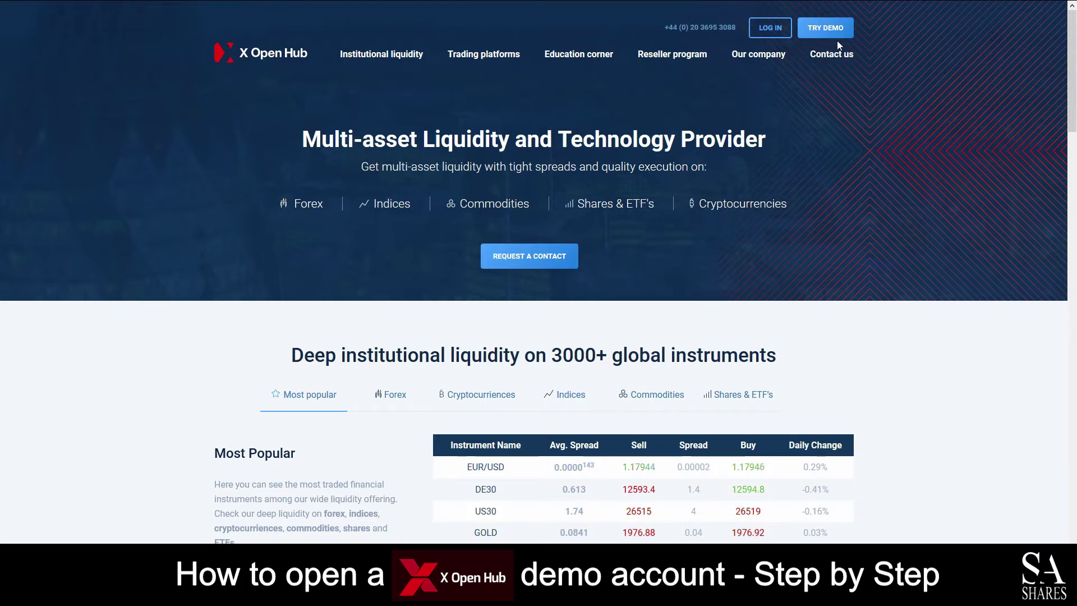
Start the demo account sign-up with the TRY DEMO button on the X Open Hub homepage
{"action": "left_click", "coordinate": [824, 28]}
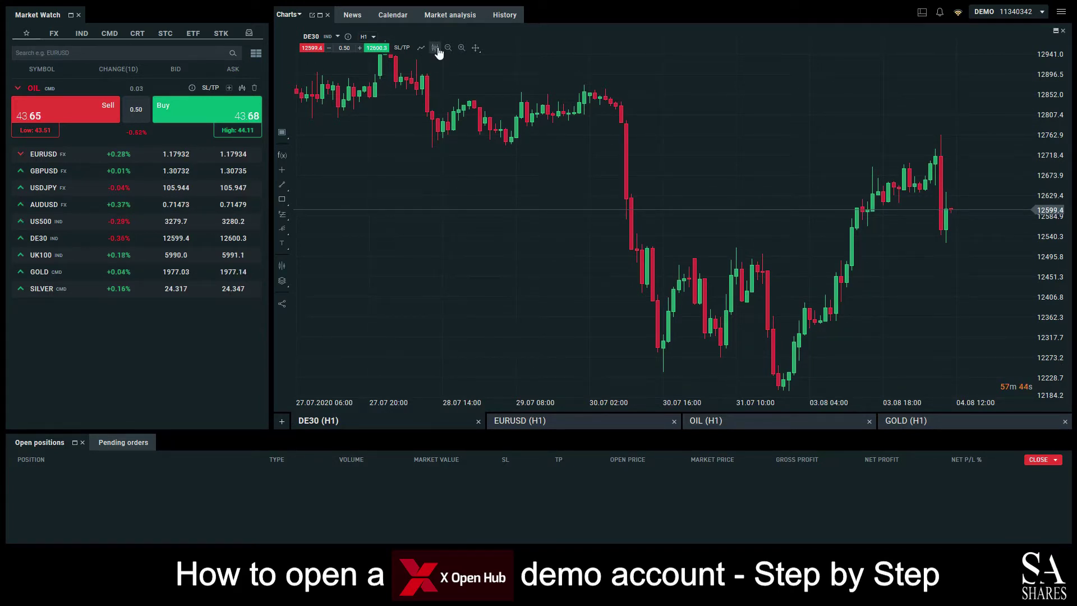
Keep the DE30 chart as candlesticks, zoom in two steps, then back out one
{"action": "left_click", "coordinate": [437, 49]}
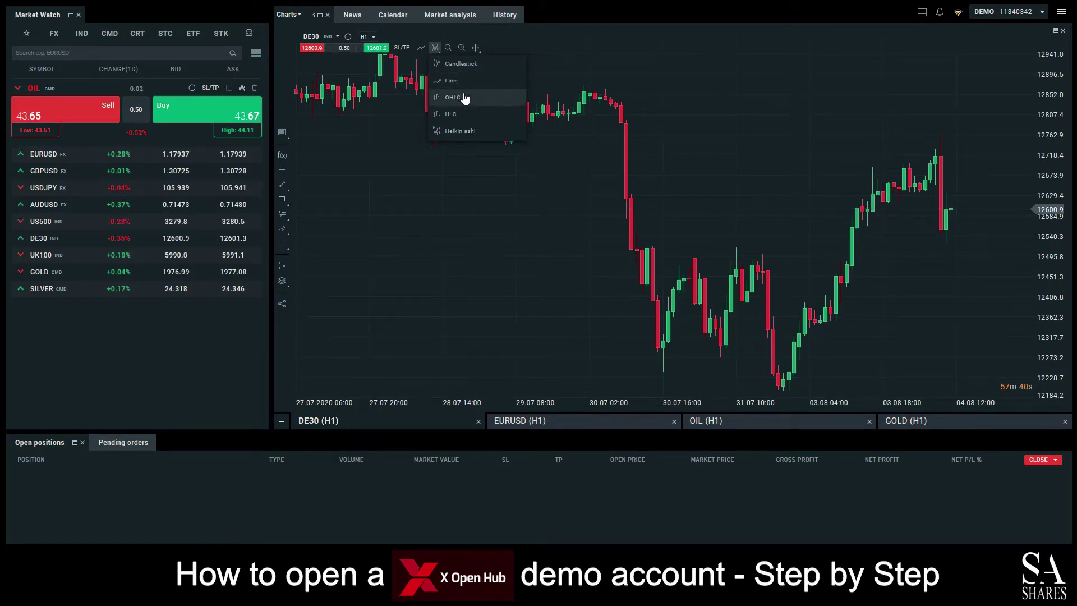
{"action": "left_click", "coordinate": [513, 207]}
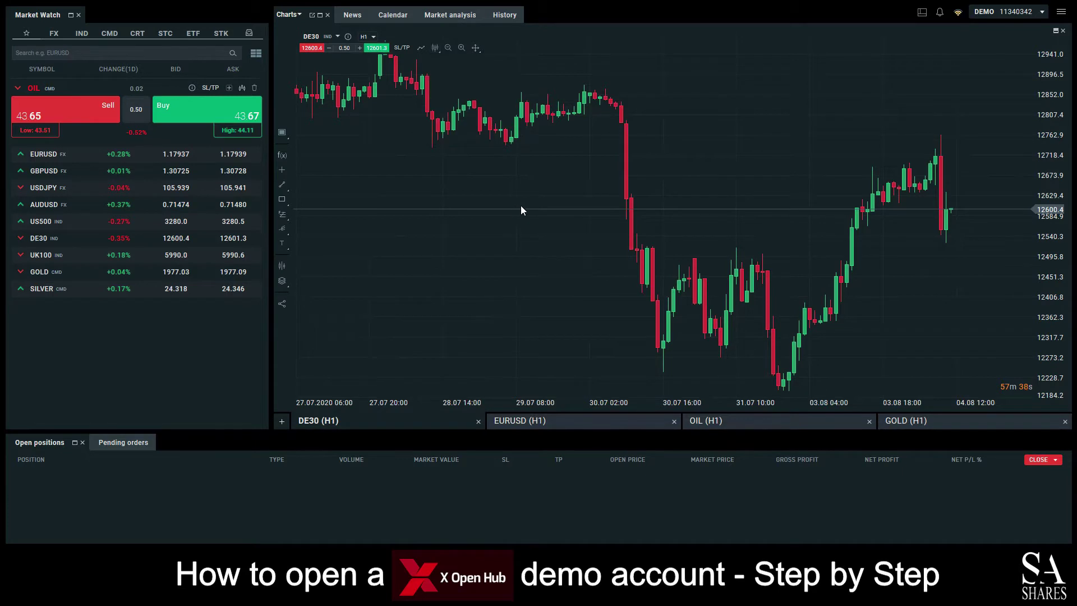
{"action": "left_click", "coordinate": [463, 51]}
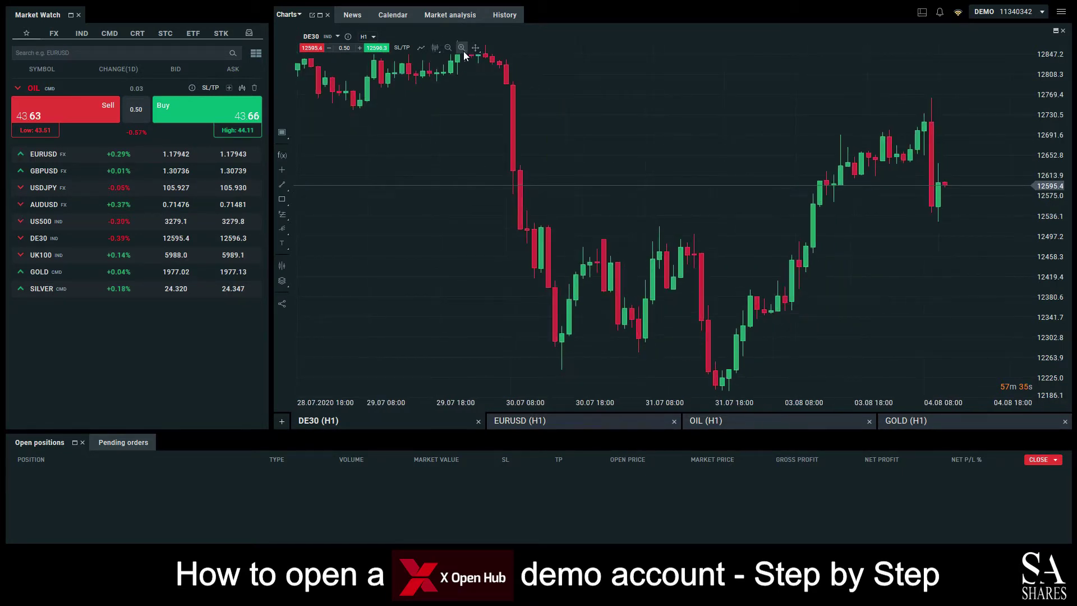
{"action": "left_click", "coordinate": [463, 52]}
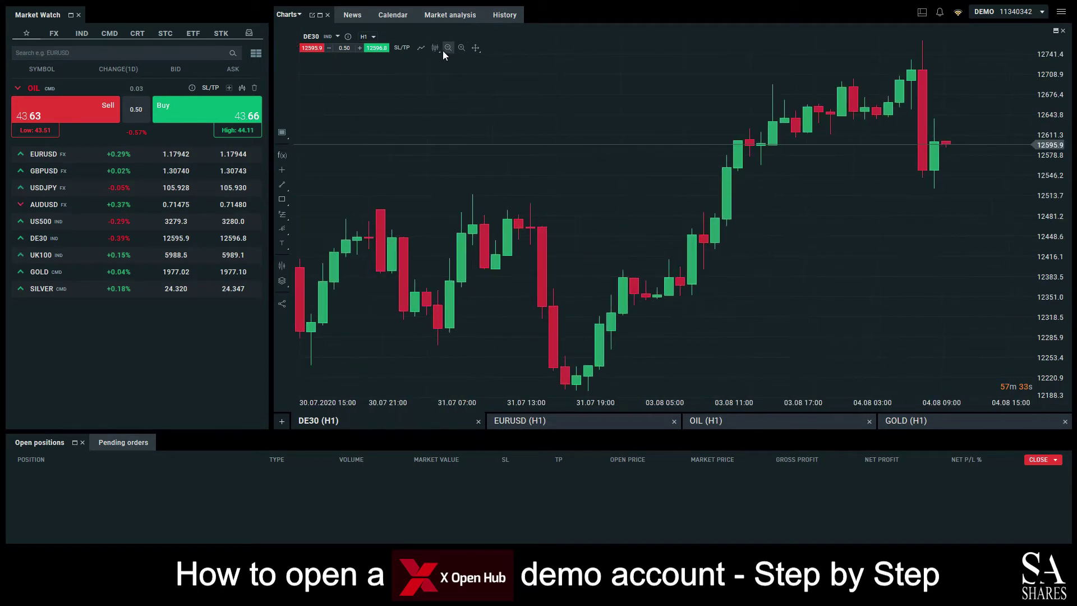
{"action": "left_click", "coordinate": [445, 49]}
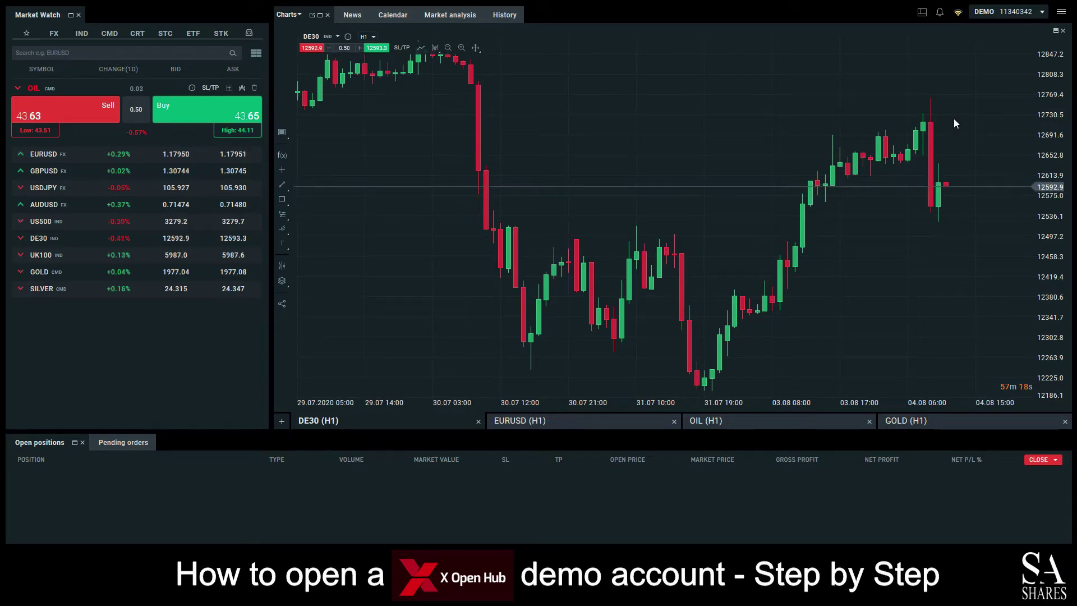
Restore the four-chart grid and close the DE30, OIL, EURUSD and GOLD charts
{"action": "left_click", "coordinate": [1059, 34]}
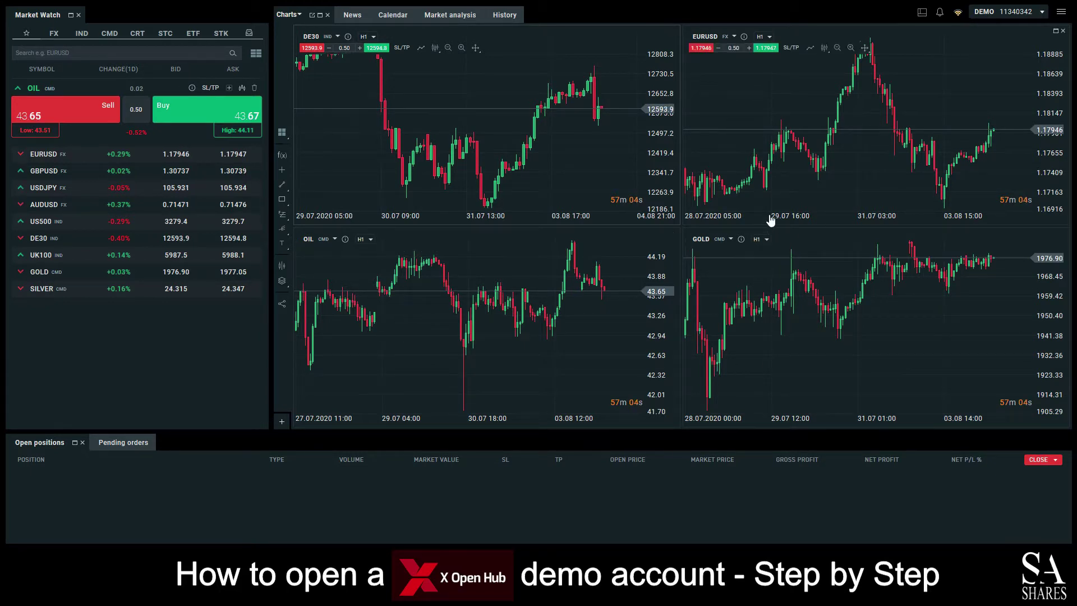
{"action": "left_click", "coordinate": [673, 31]}
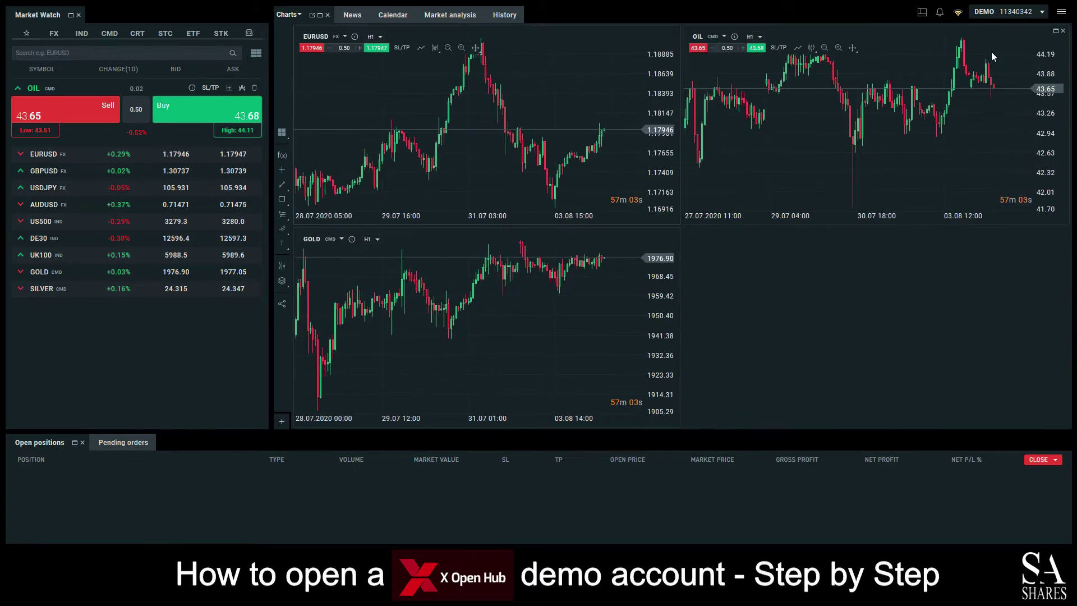
{"action": "left_click", "coordinate": [1067, 32]}
{"action": "left_click", "coordinate": [675, 31]}
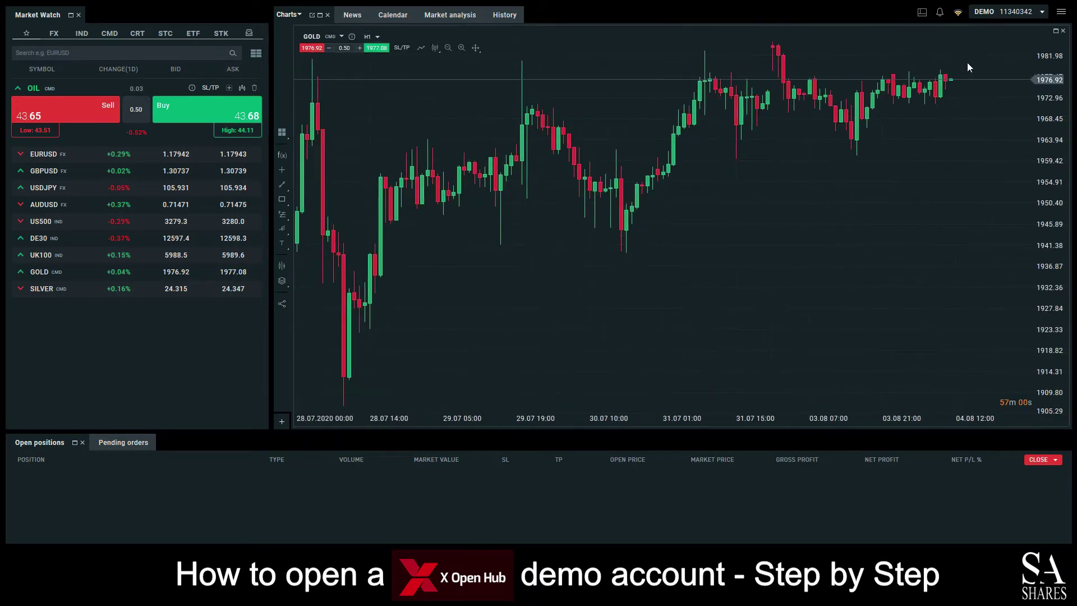
{"action": "left_click", "coordinate": [1066, 32]}
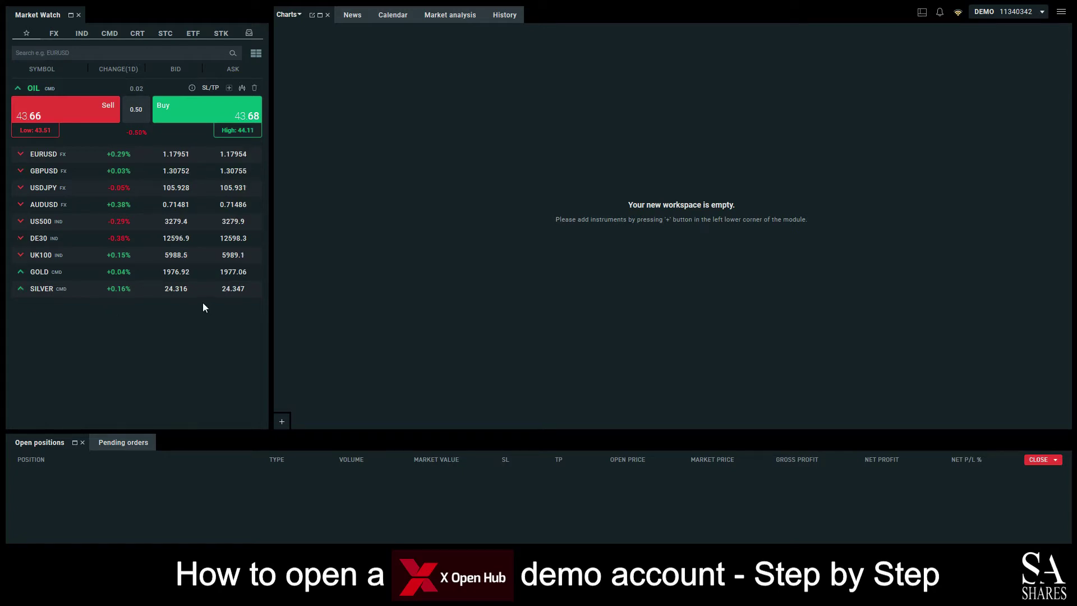
Open an EURUSD chart from the FX Major pairs and buy 0.50 lots at market
{"action": "left_click", "coordinate": [53, 37]}
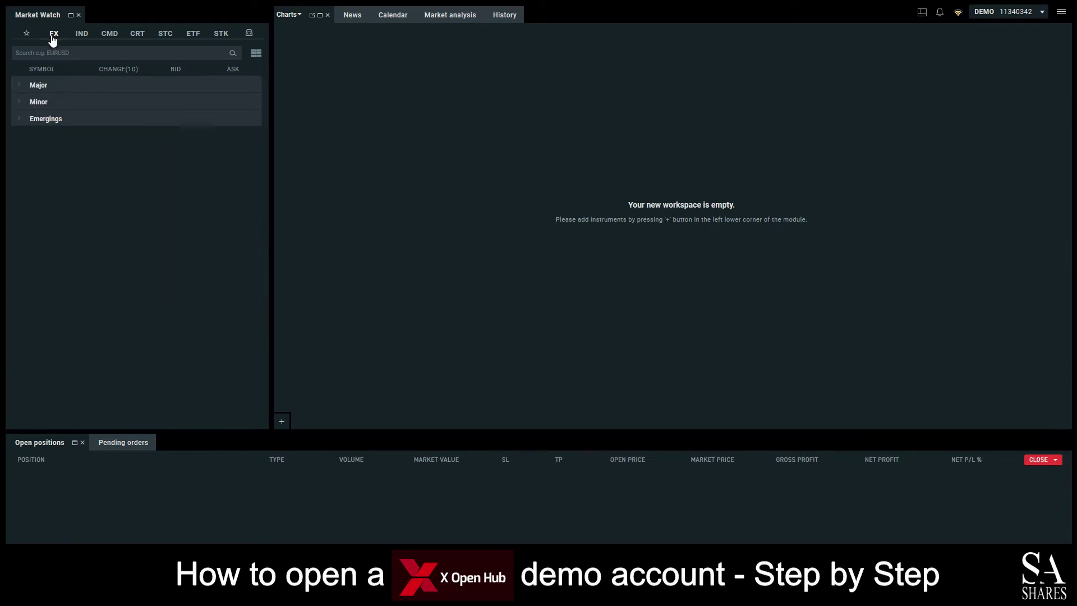
{"action": "left_click", "coordinate": [36, 85]}
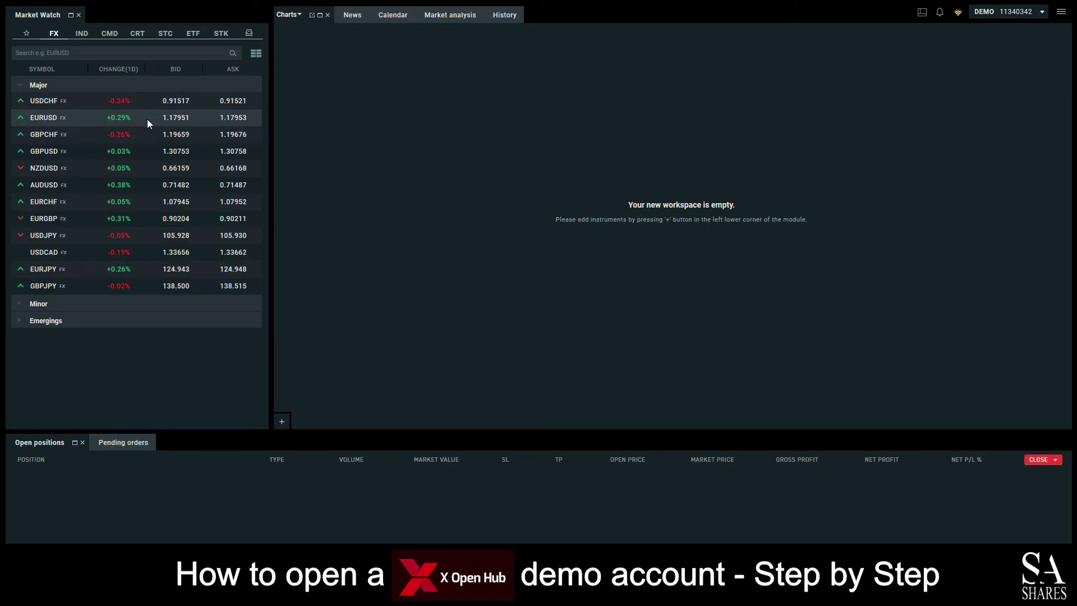
{"action": "right_click", "coordinate": [45, 116]}
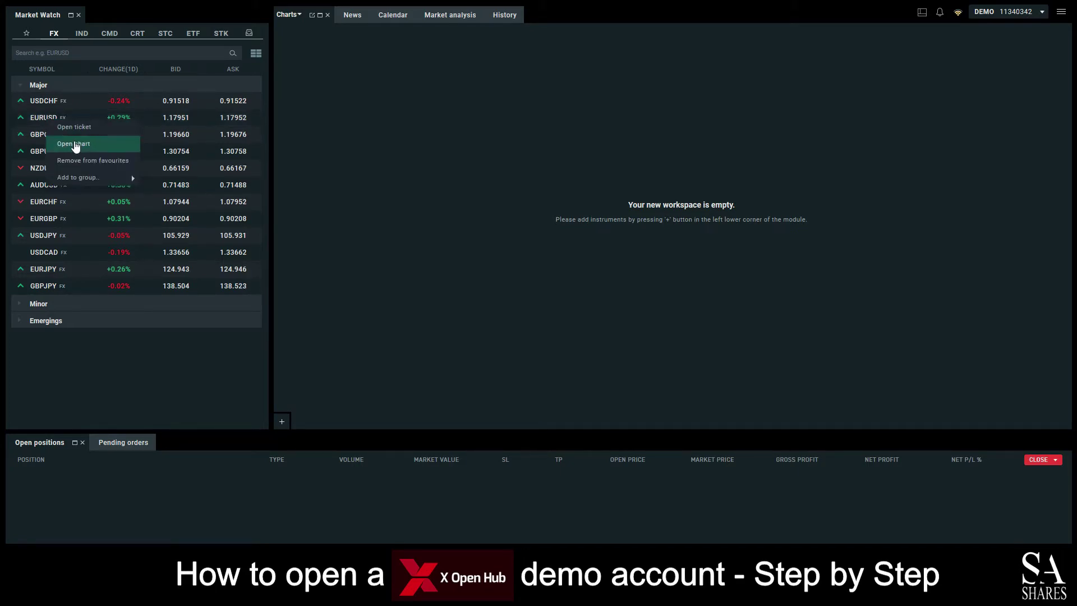
{"action": "left_click", "coordinate": [79, 149]}
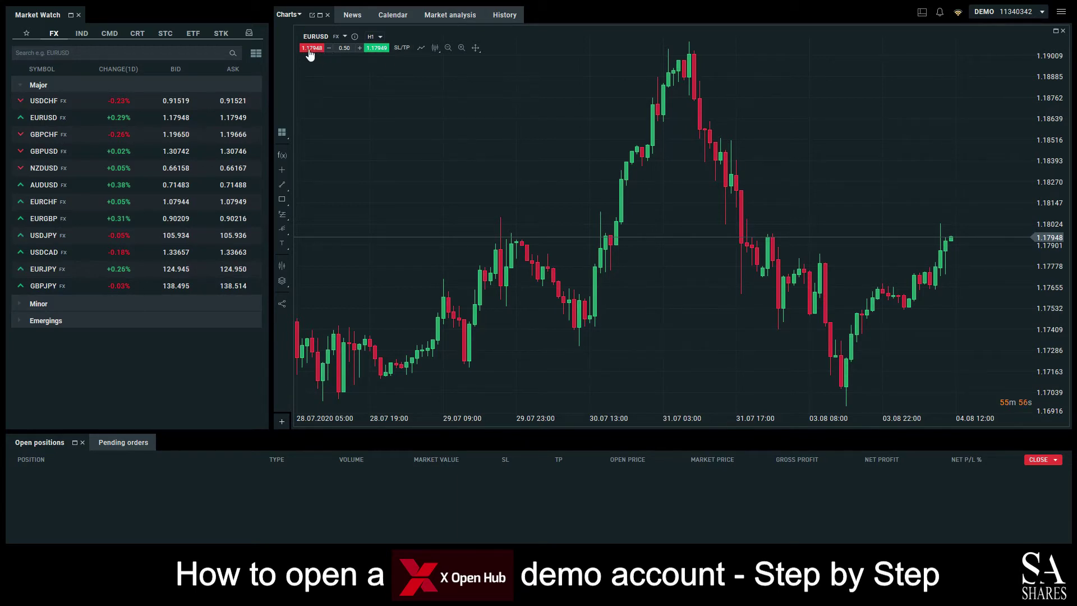
{"action": "left_click", "coordinate": [377, 48]}
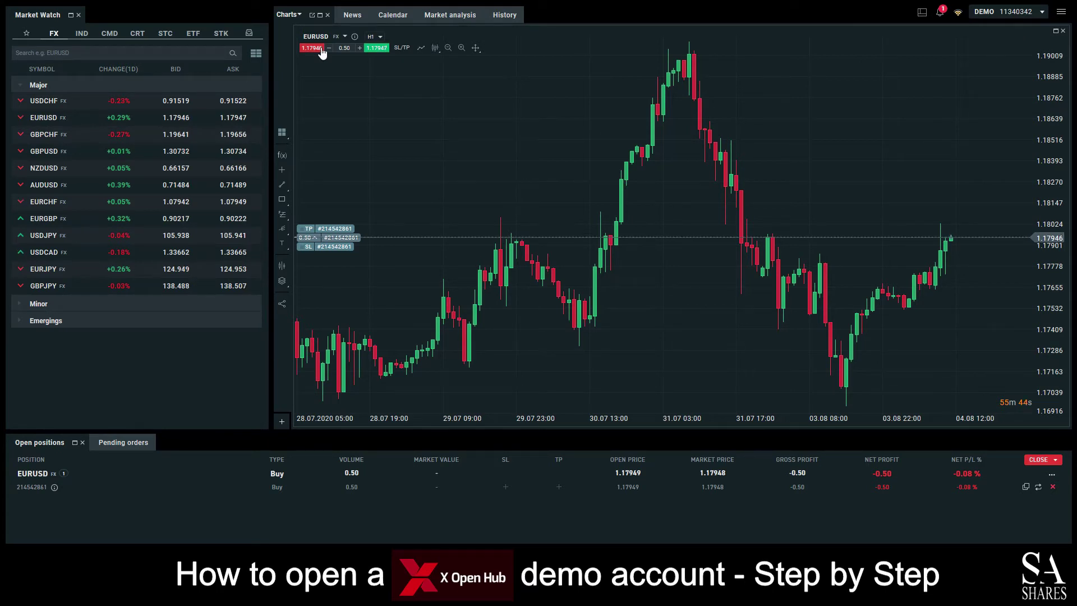
Show the context menu for the EURUSD row in Market Watch
{"action": "right_click", "coordinate": [117, 100]}
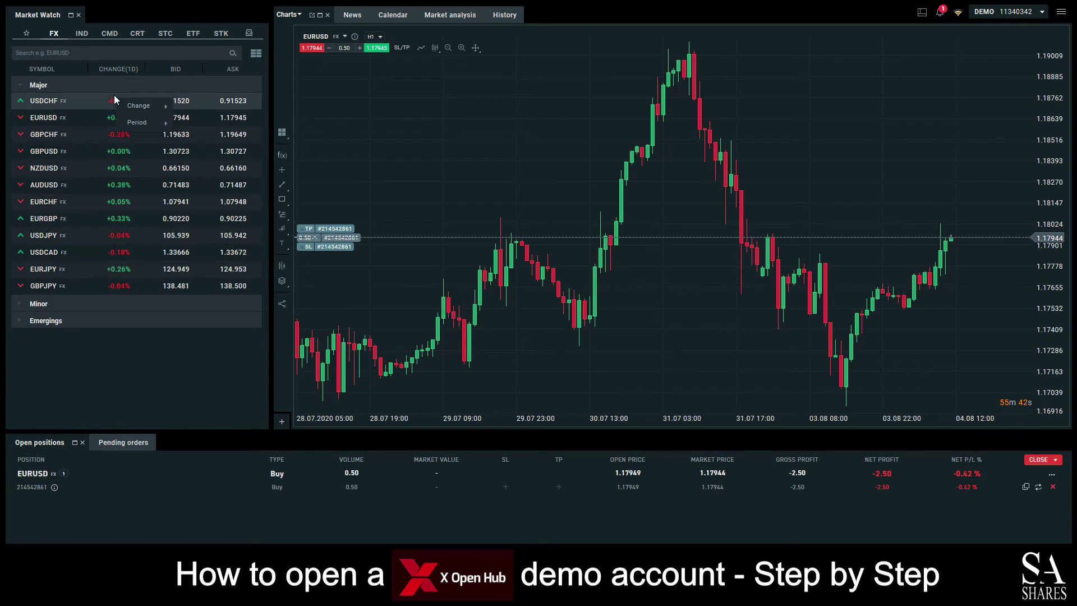
{"action": "right_click", "coordinate": [44, 117]}
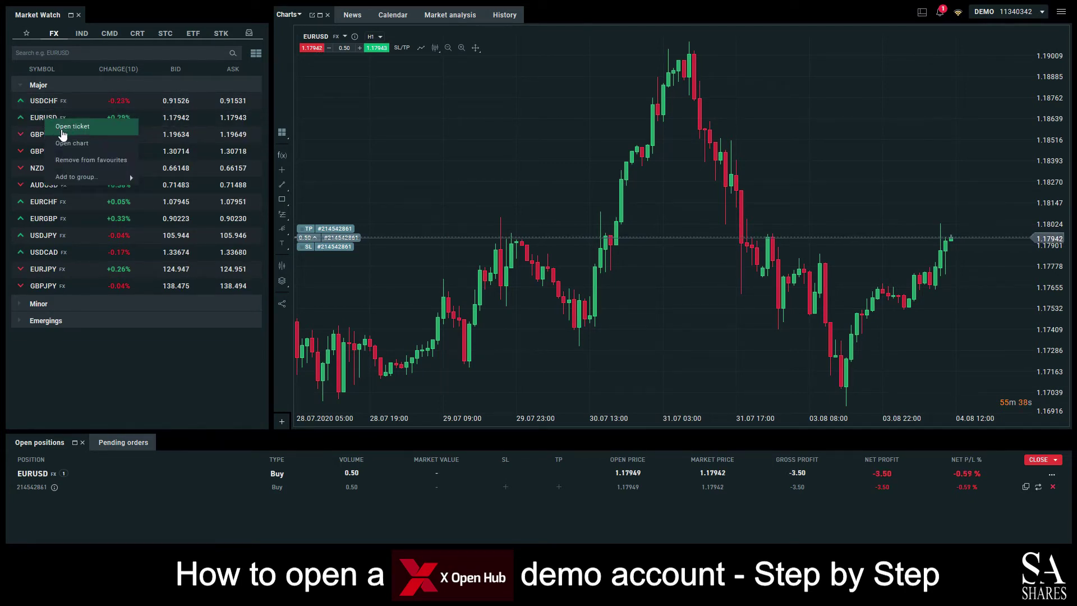
{"action": "left_click", "coordinate": [91, 130]}
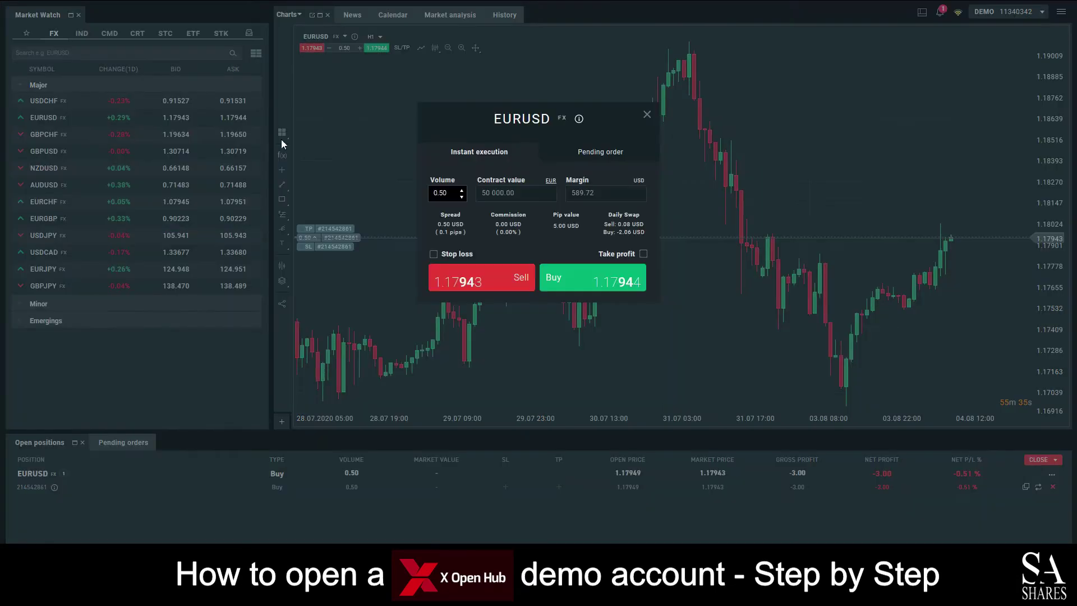
{"action": "left_click_drag", "start_coordinate": [514, 120], "coordinate": [551, 197]}
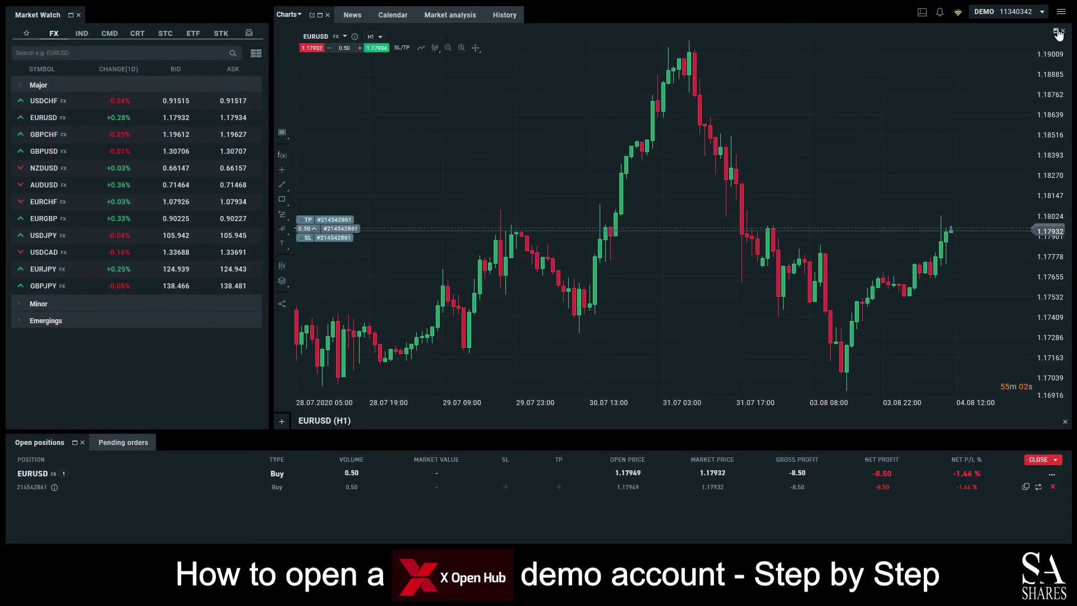
Open a GBPCHF chart and tile it side by side with the EURUSD chart
{"action": "left_click", "coordinate": [1058, 33]}
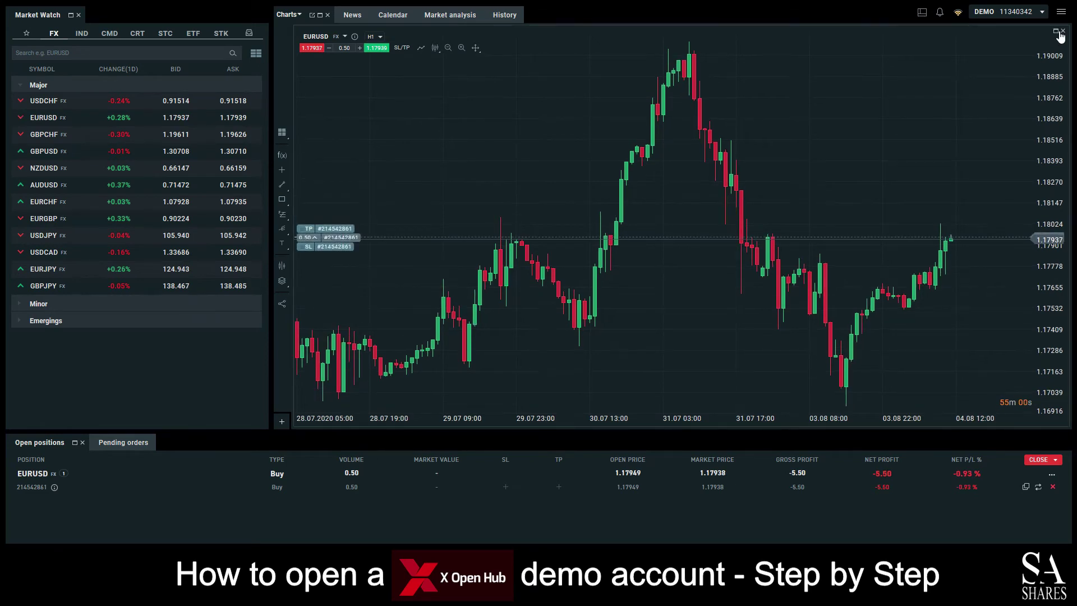
{"action": "left_click", "coordinate": [1059, 33]}
{"action": "right_click", "coordinate": [47, 135]}
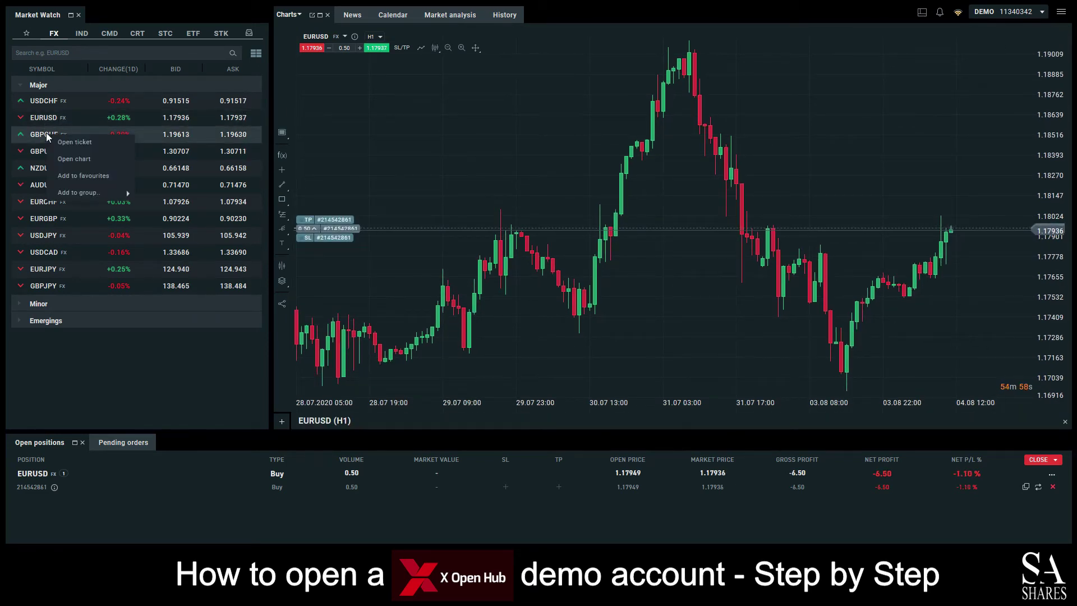
{"action": "left_click", "coordinate": [81, 157]}
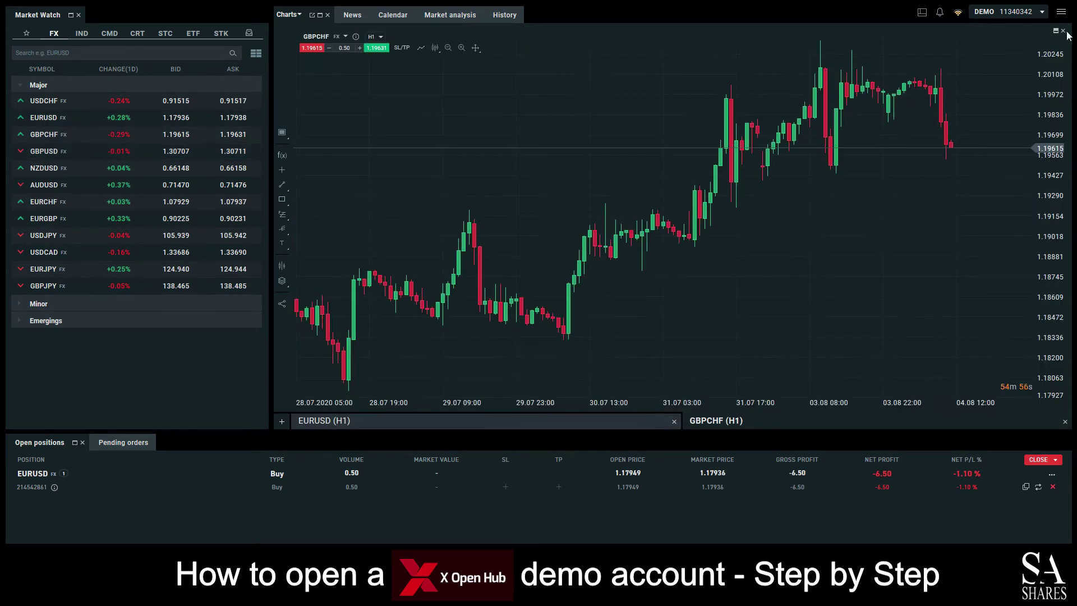
{"action": "left_click", "coordinate": [1056, 31]}
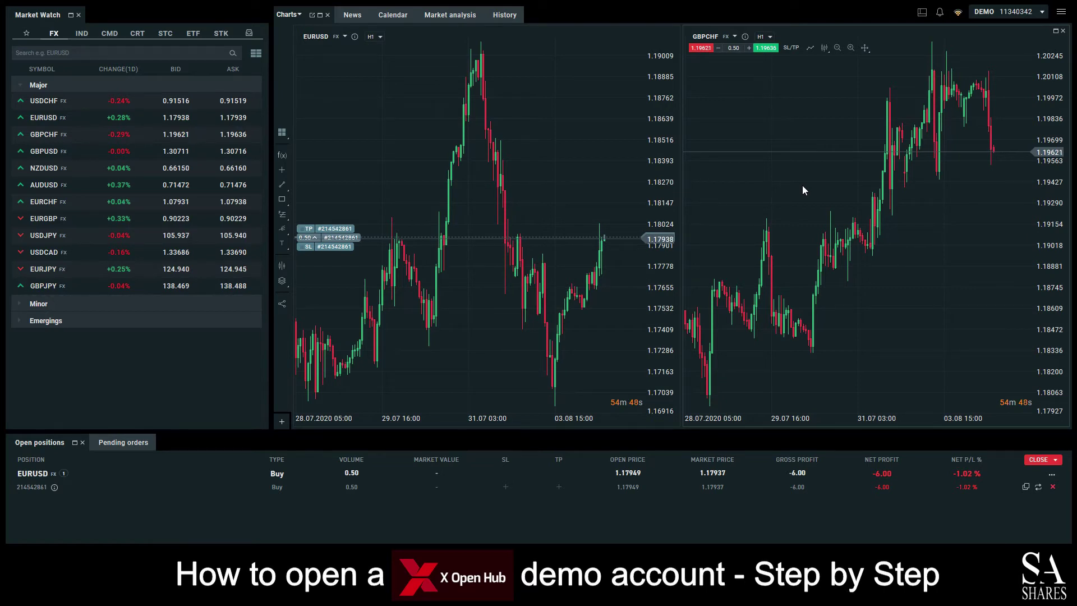
Maximize the EURUSD chart, then switch to the market News feed
{"action": "left_click", "coordinate": [667, 31]}
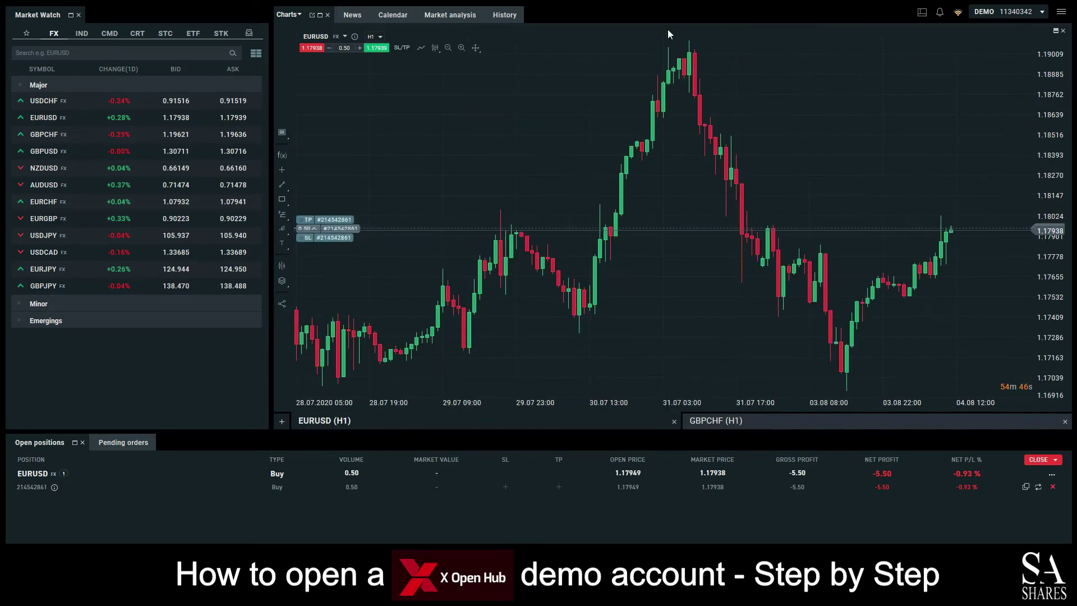
{"action": "mouse_move", "coordinate": [673, 226]}
{"action": "left_click", "coordinate": [349, 17]}
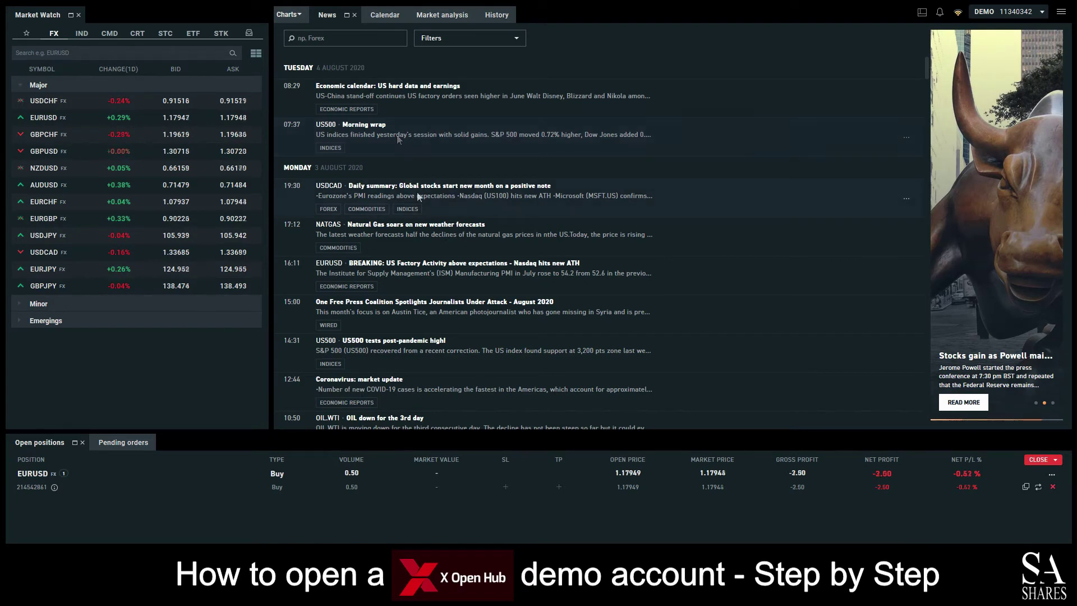
Browse Calendar, Market analysis and History, then return to the EURUSD chart's pending orders
{"action": "left_click", "coordinate": [384, 16]}
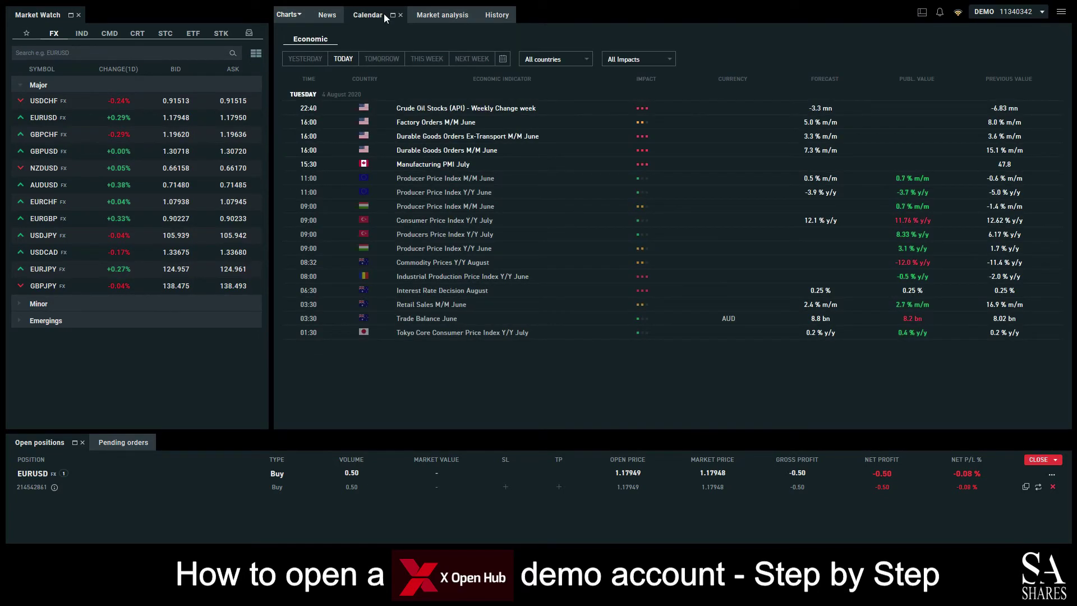
{"action": "left_click", "coordinate": [443, 17]}
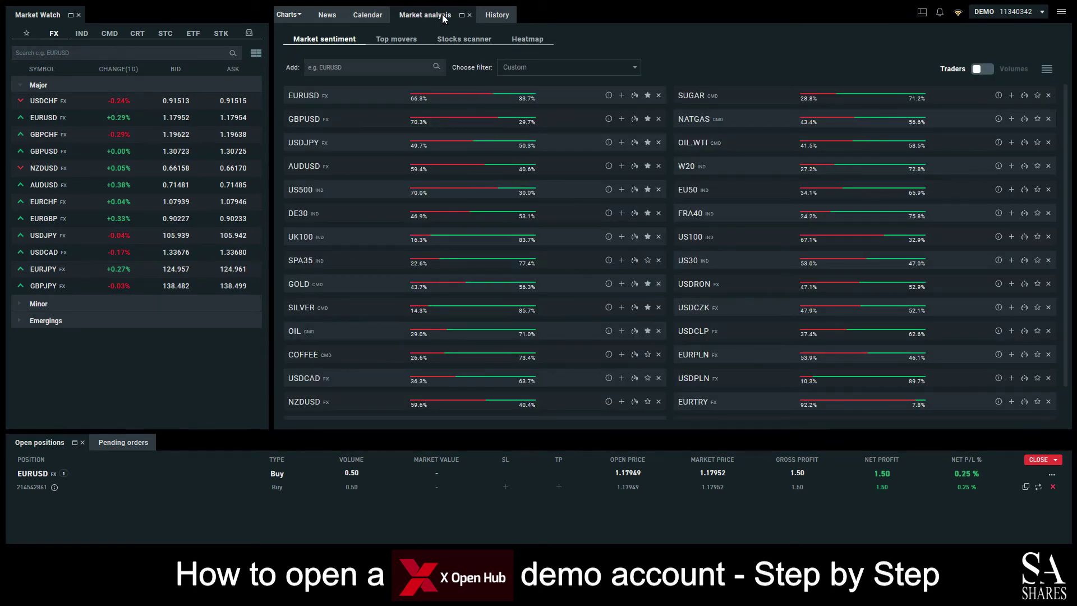
{"action": "left_click", "coordinate": [494, 15]}
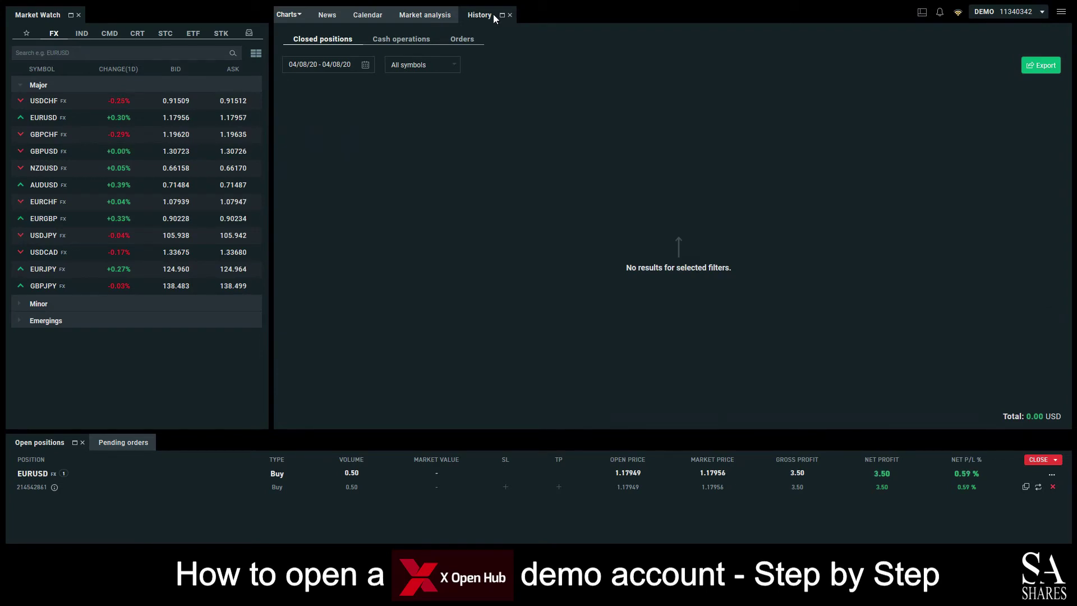
{"action": "left_click", "coordinate": [288, 14]}
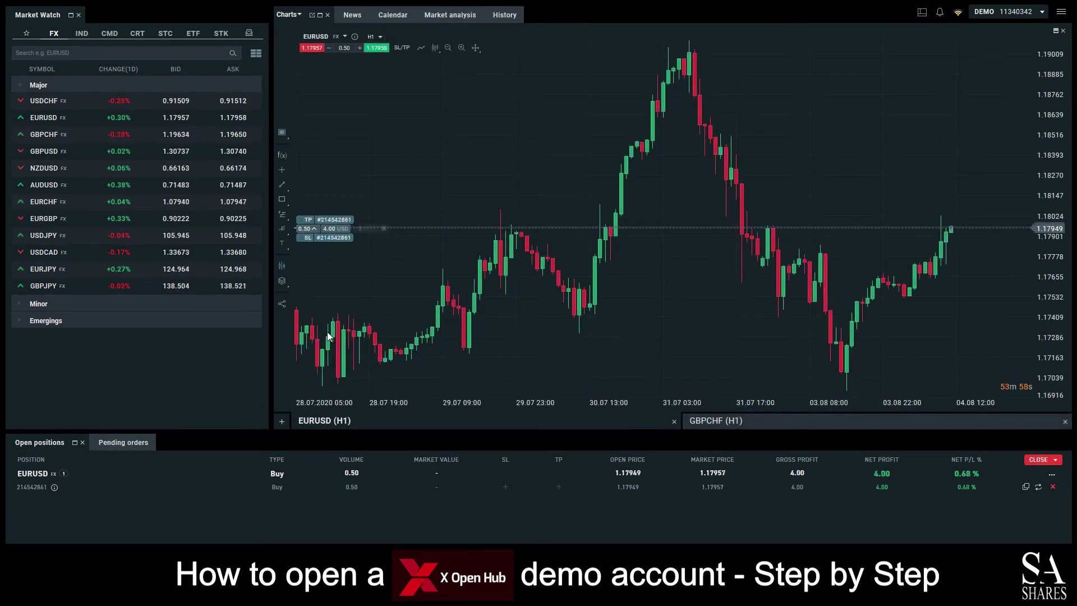
{"action": "left_click", "coordinate": [115, 442]}
Bring the Open positions list back into view below the EURUSD chart
{"action": "left_click", "coordinate": [39, 441]}
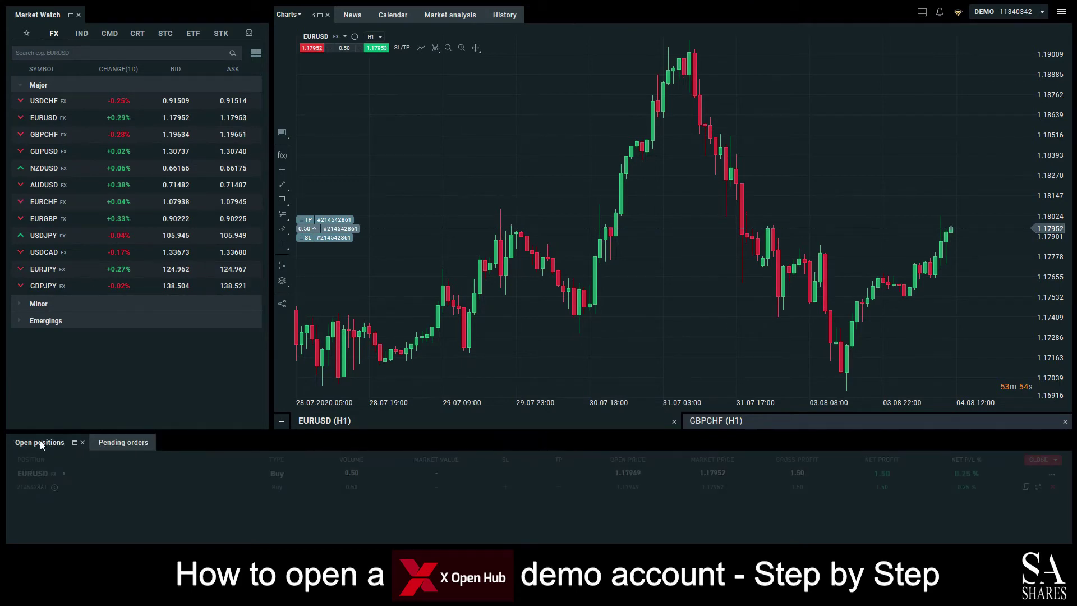